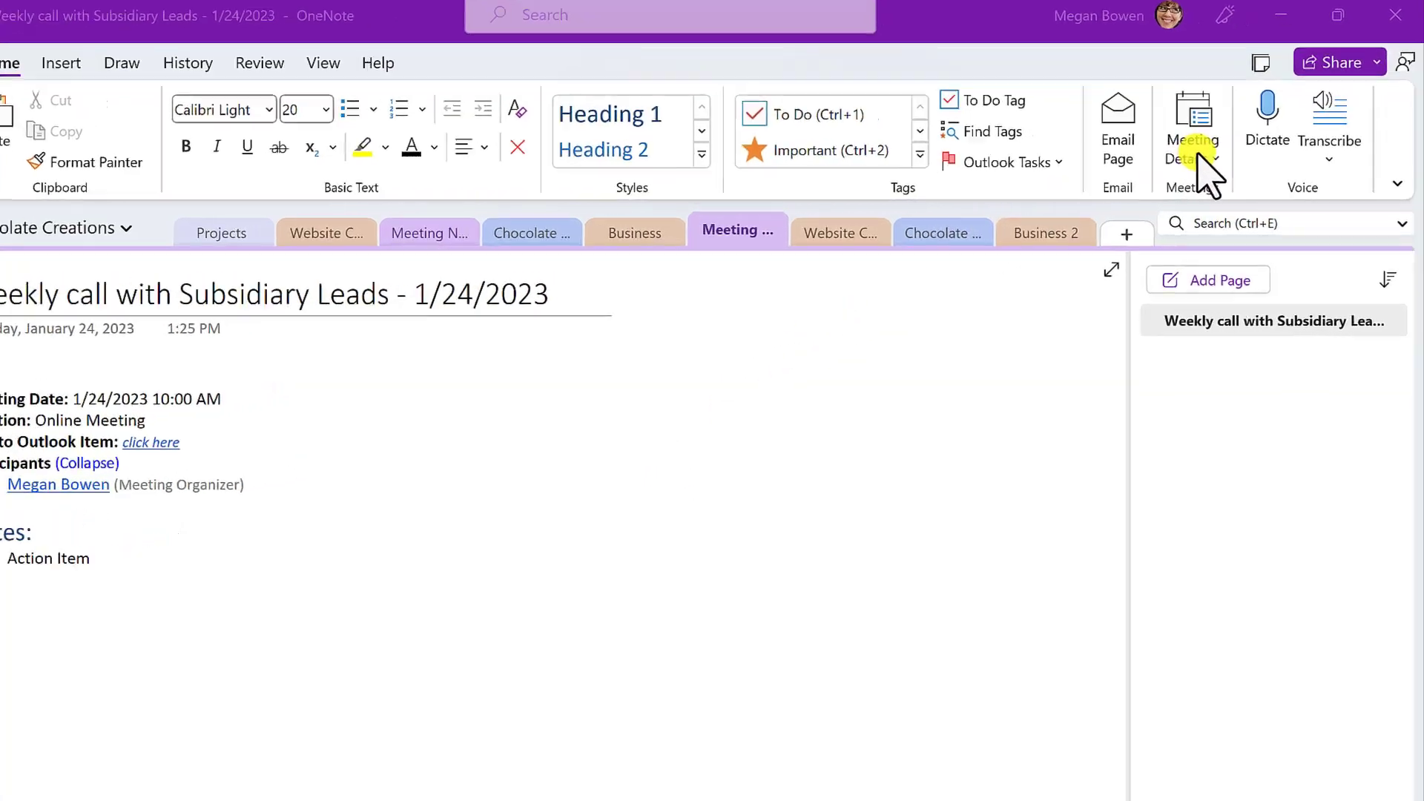
Insert the April 11 Evergreen Project Review meeting details, triggering the page-already-has-a-meeting warning.
left_click(1205, 156)
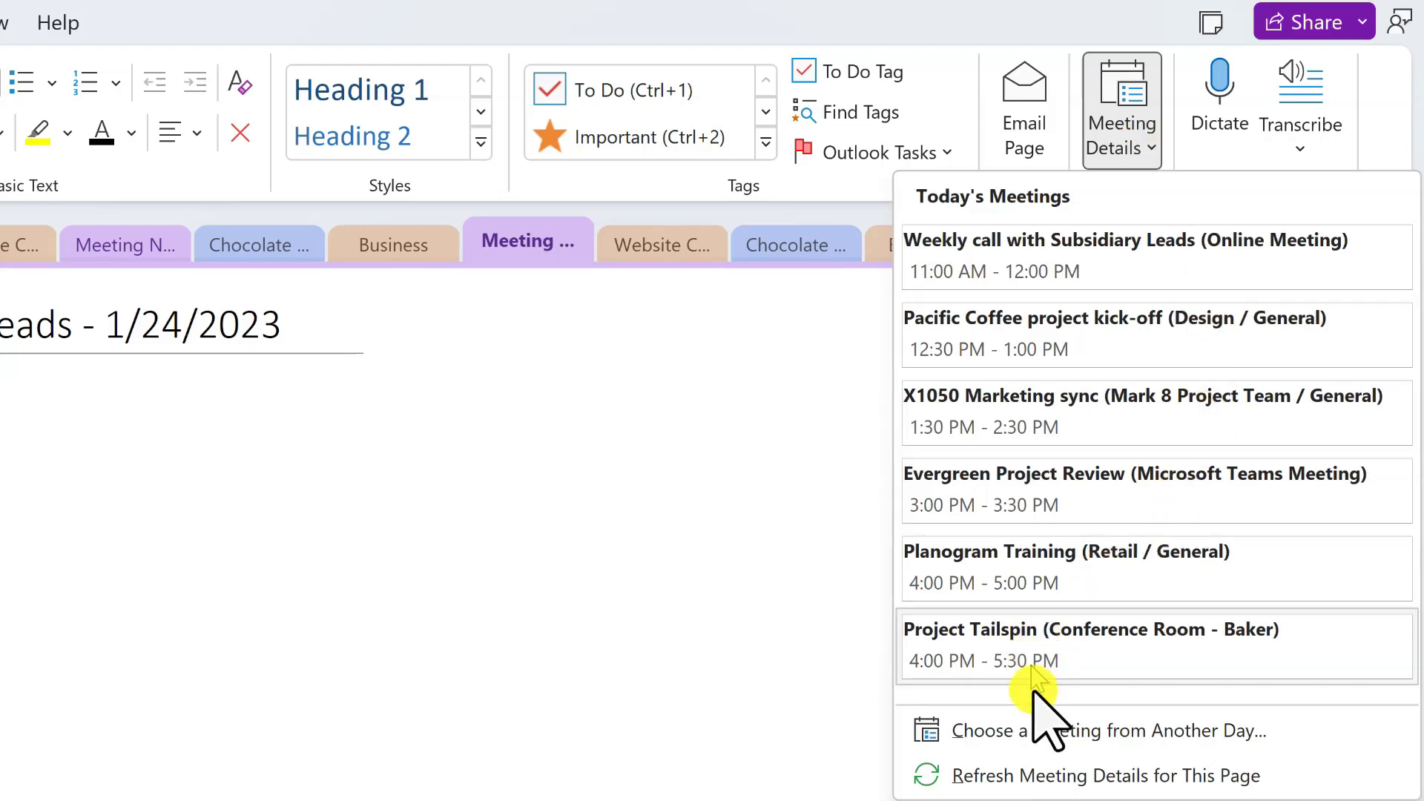
left_click(1035, 746)
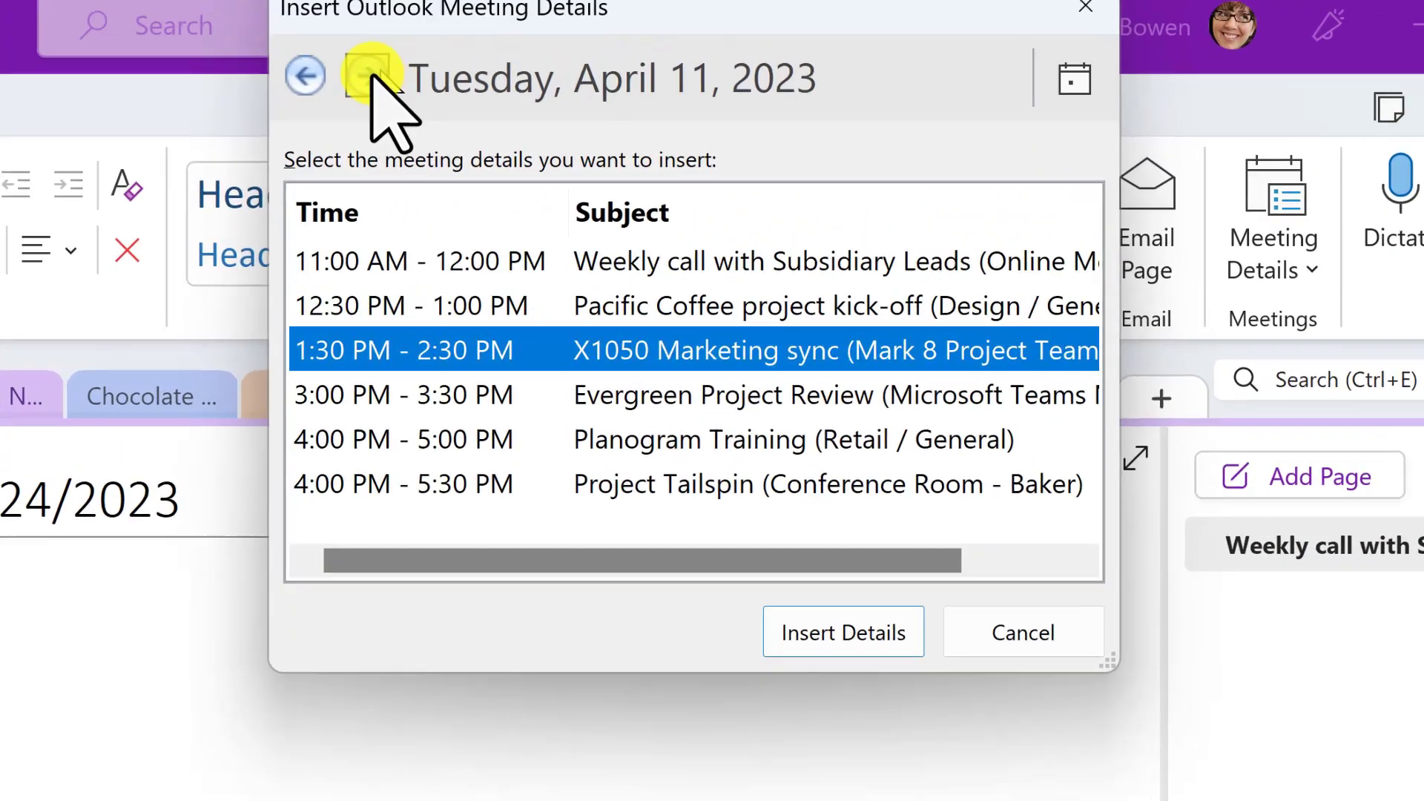
left_click(375, 71)
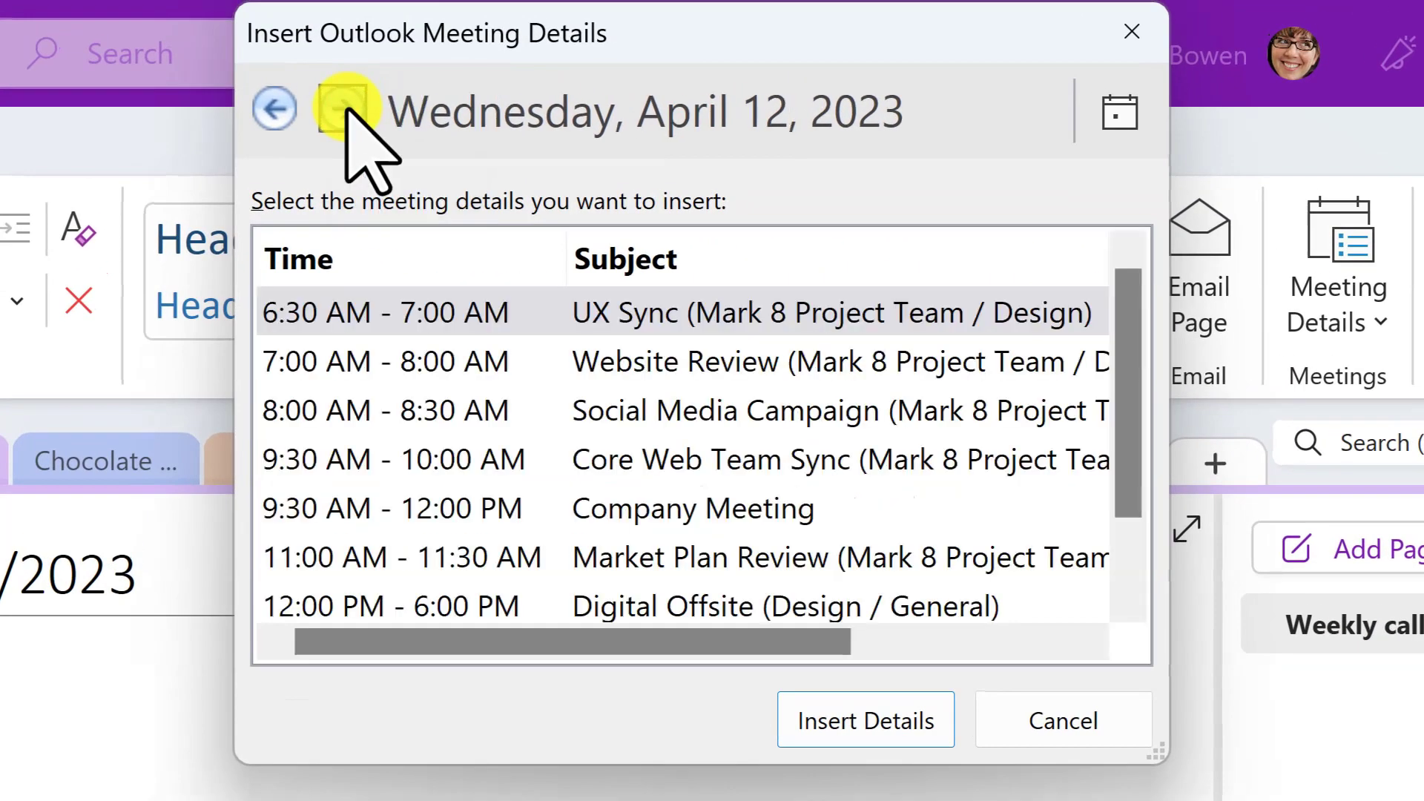
left_click(345, 109)
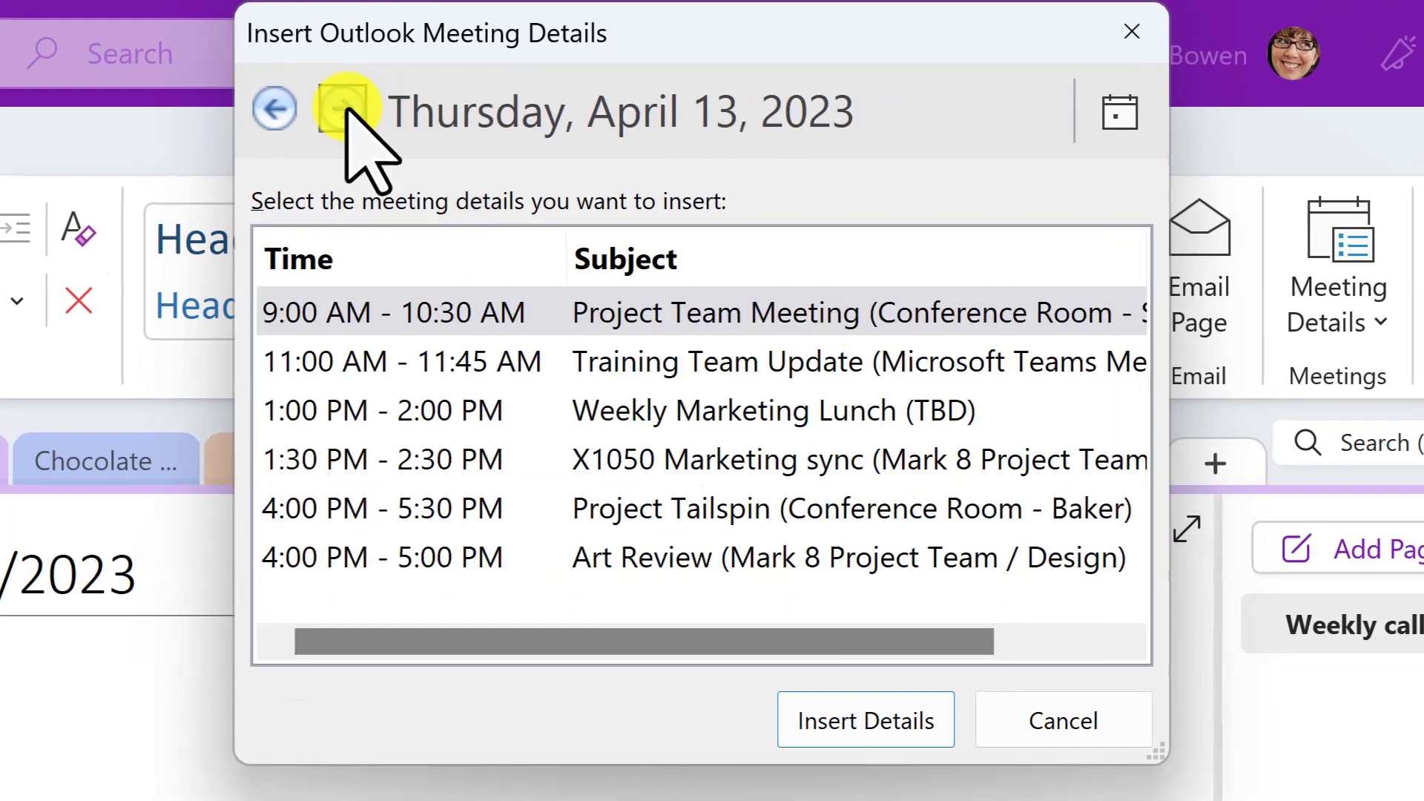
left_click(274, 108)
left_click(275, 109)
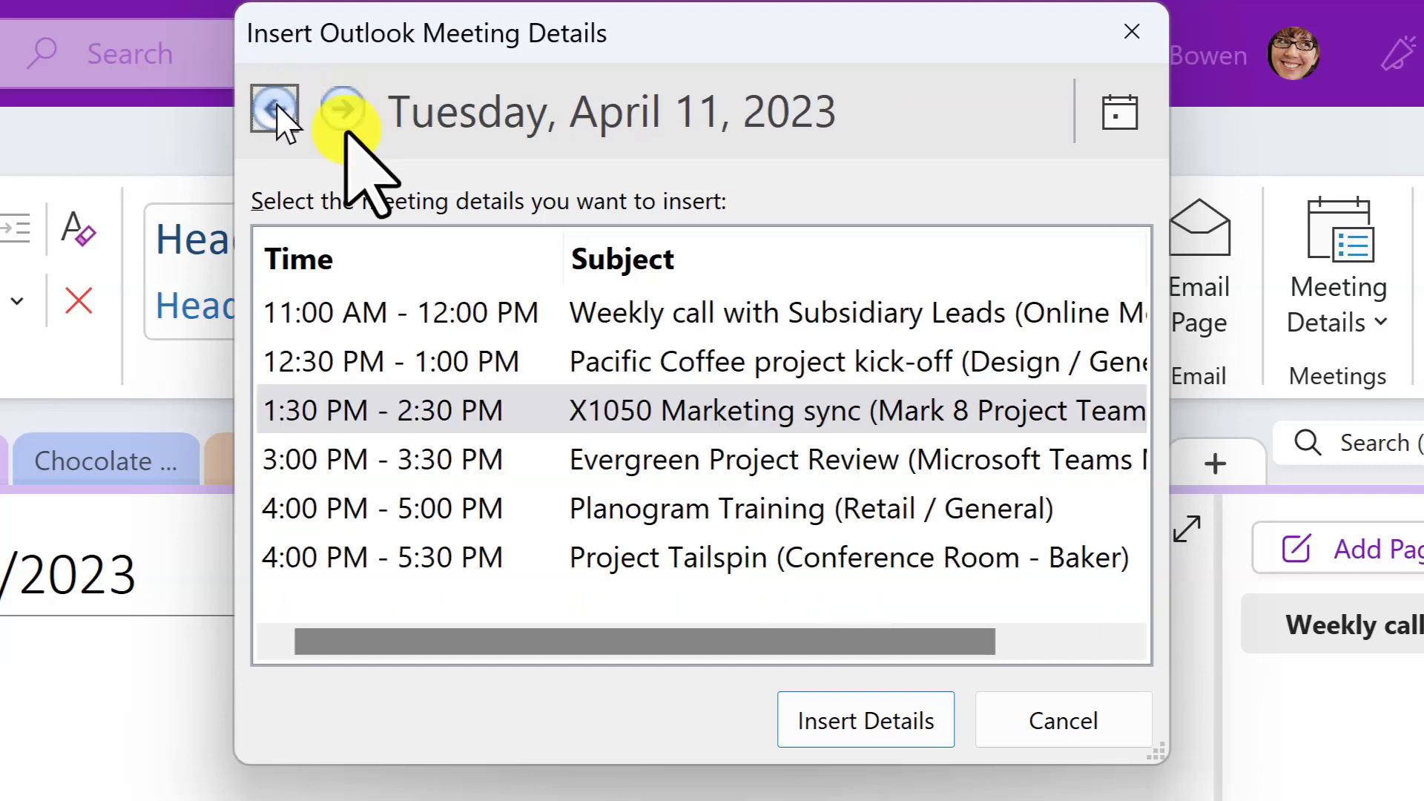
left_click(595, 457)
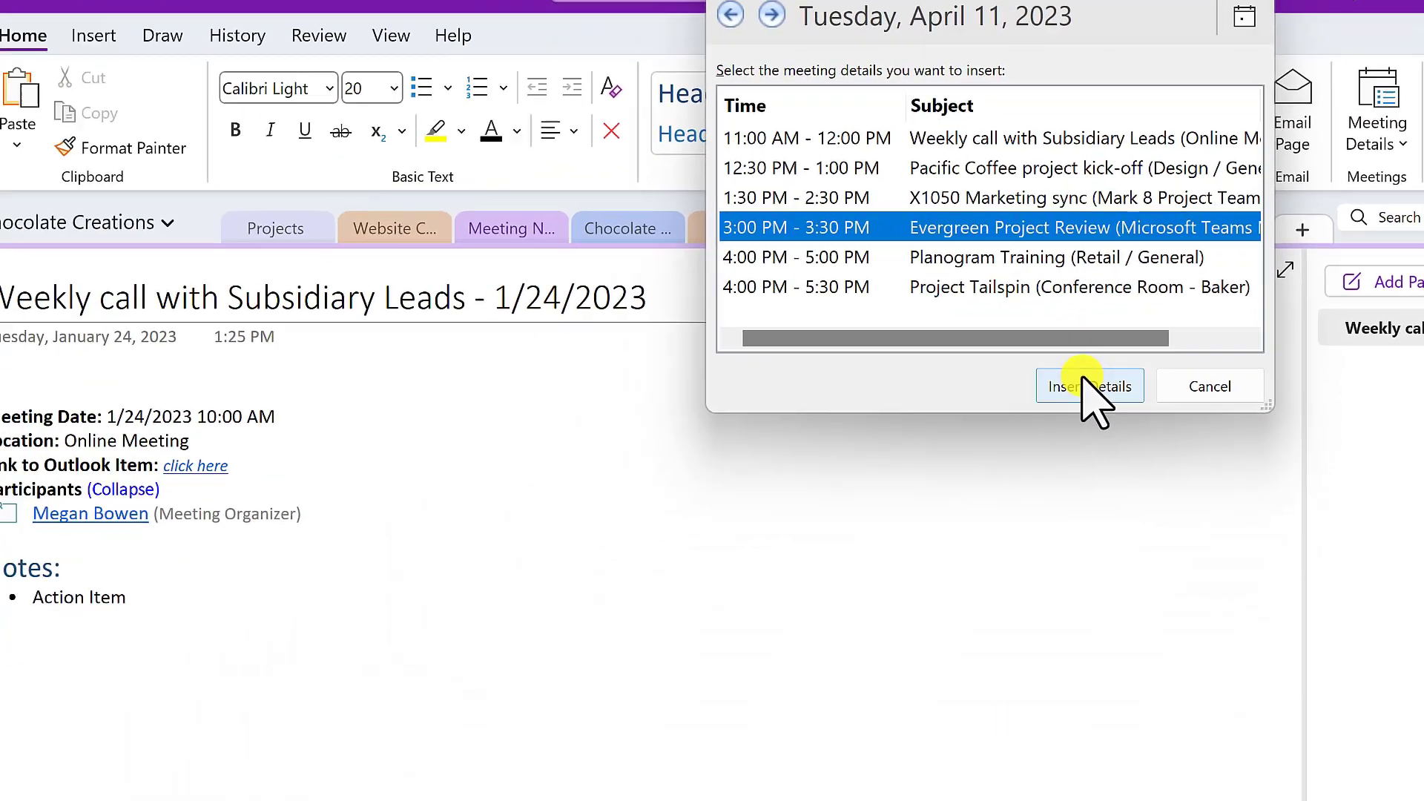
left_click(1087, 386)
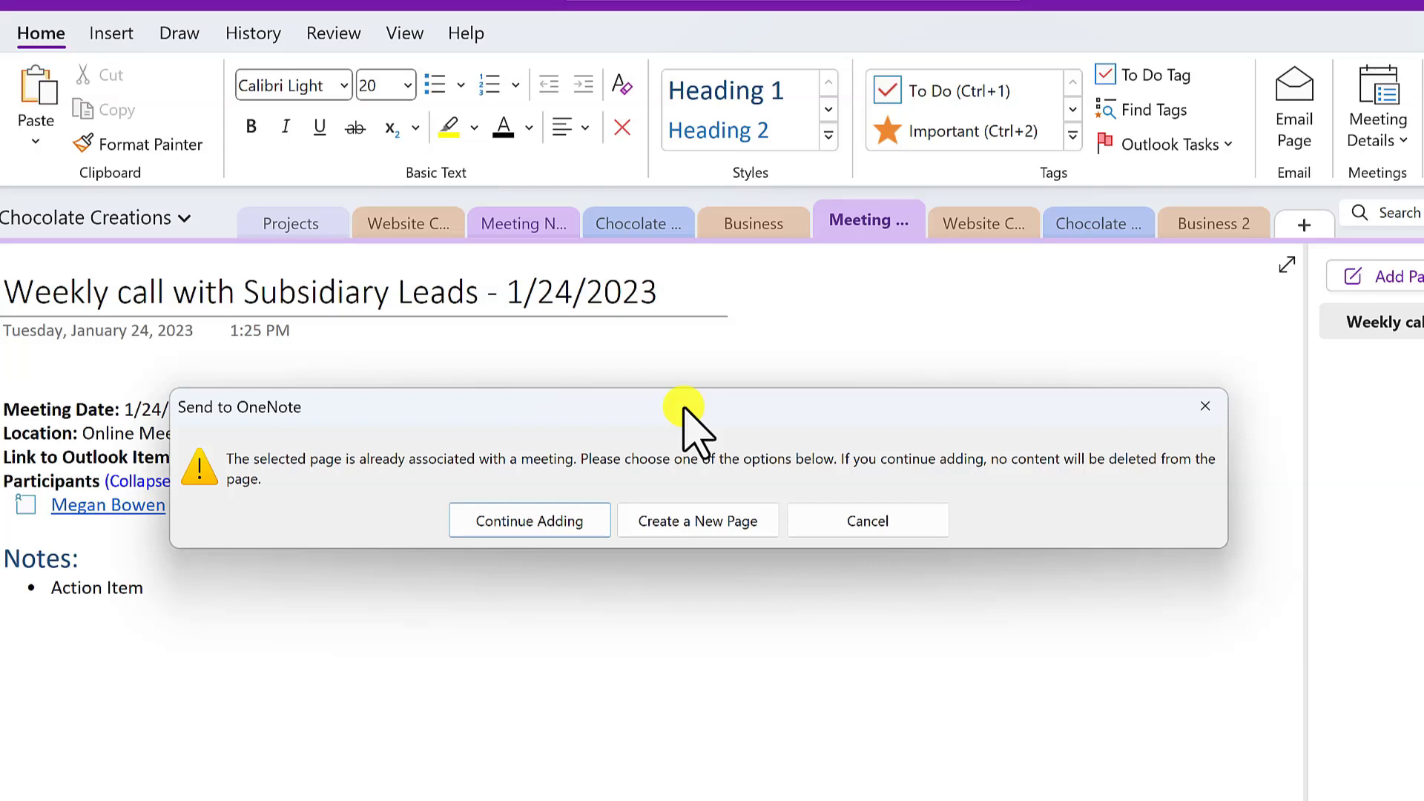
Send the Evergreen Project Review meeting details to a new OneNote page.
left_click(688, 523)
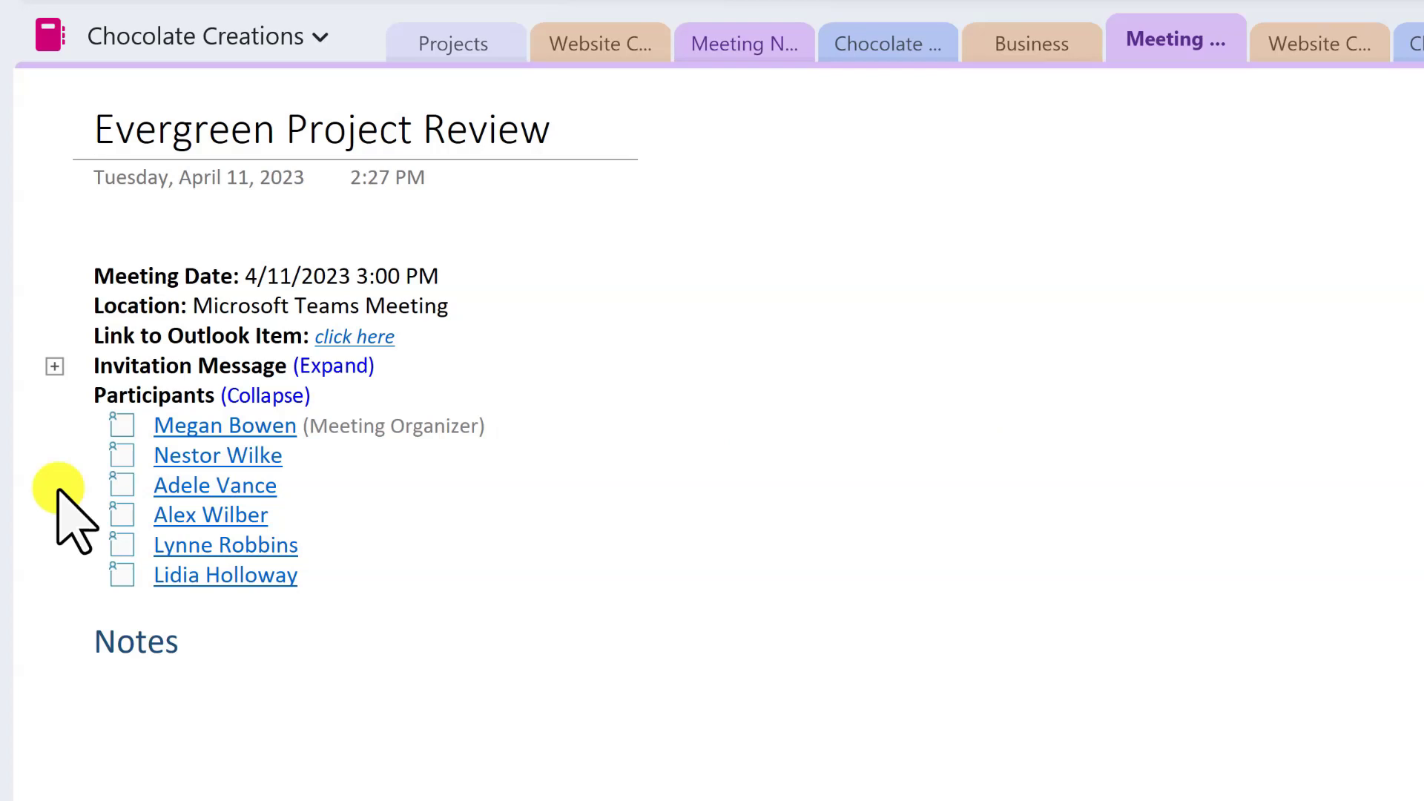
Delete one participant line and start a bulleted Notes list beginning with 'Create'.
left_click(93, 485)
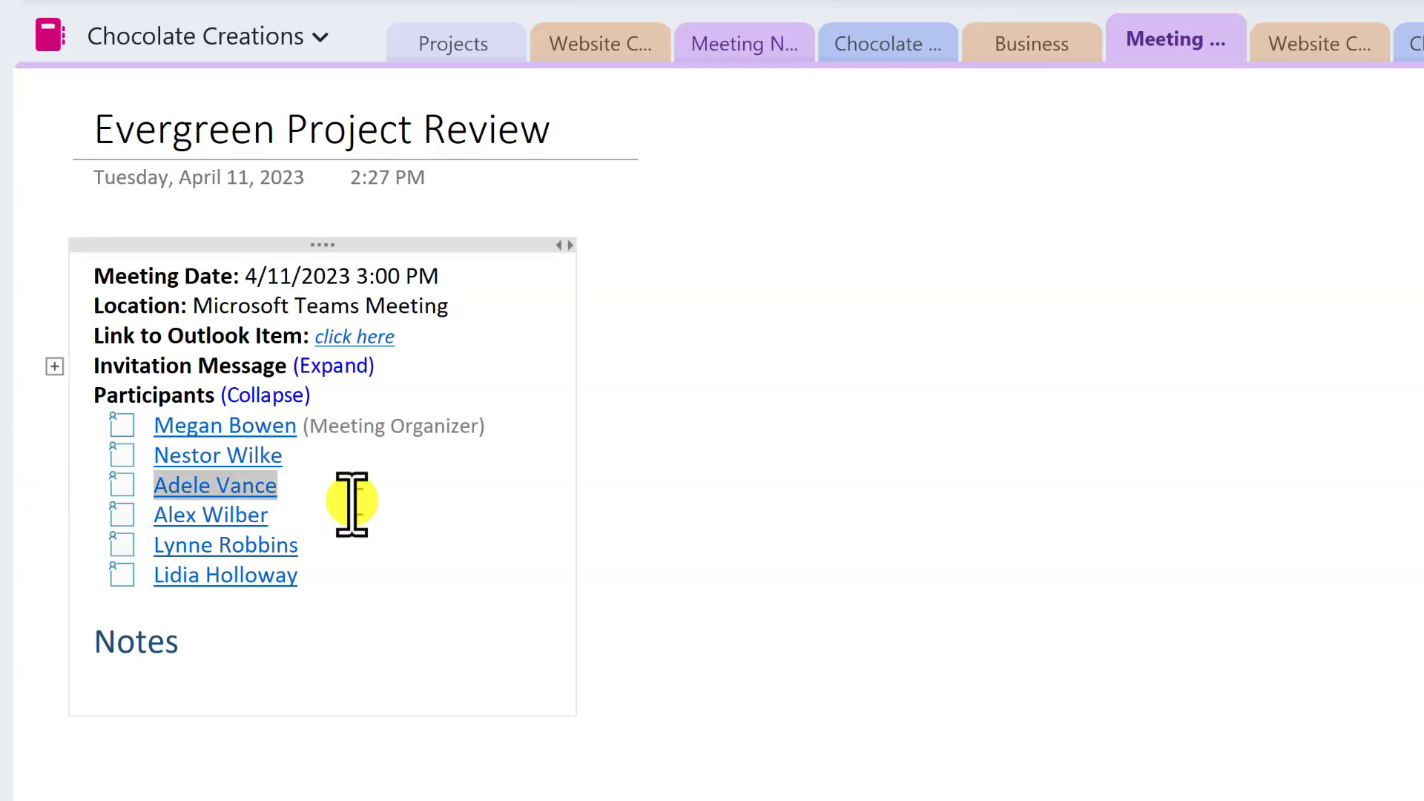
key("BackSpace")
key("BackSpace")
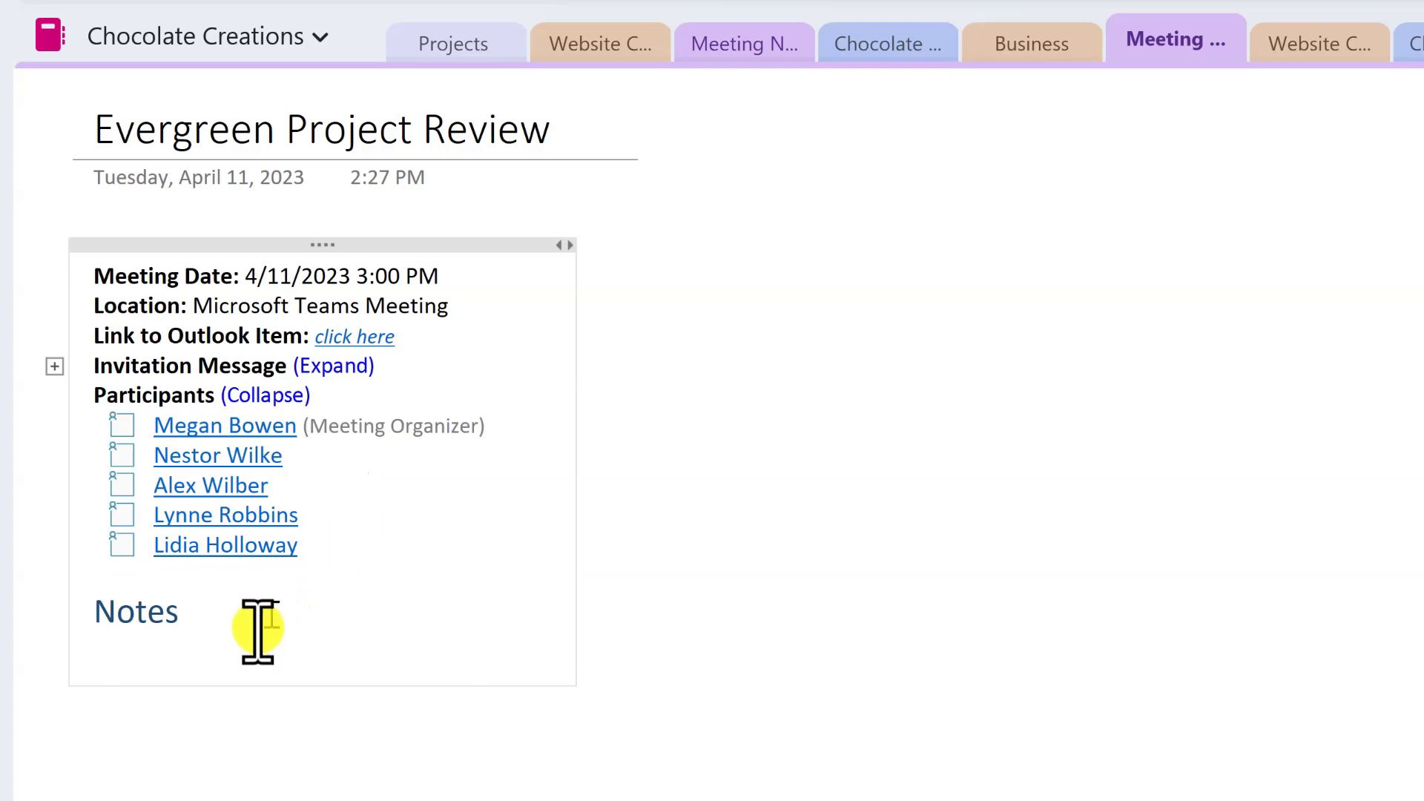
left_click(231, 650)
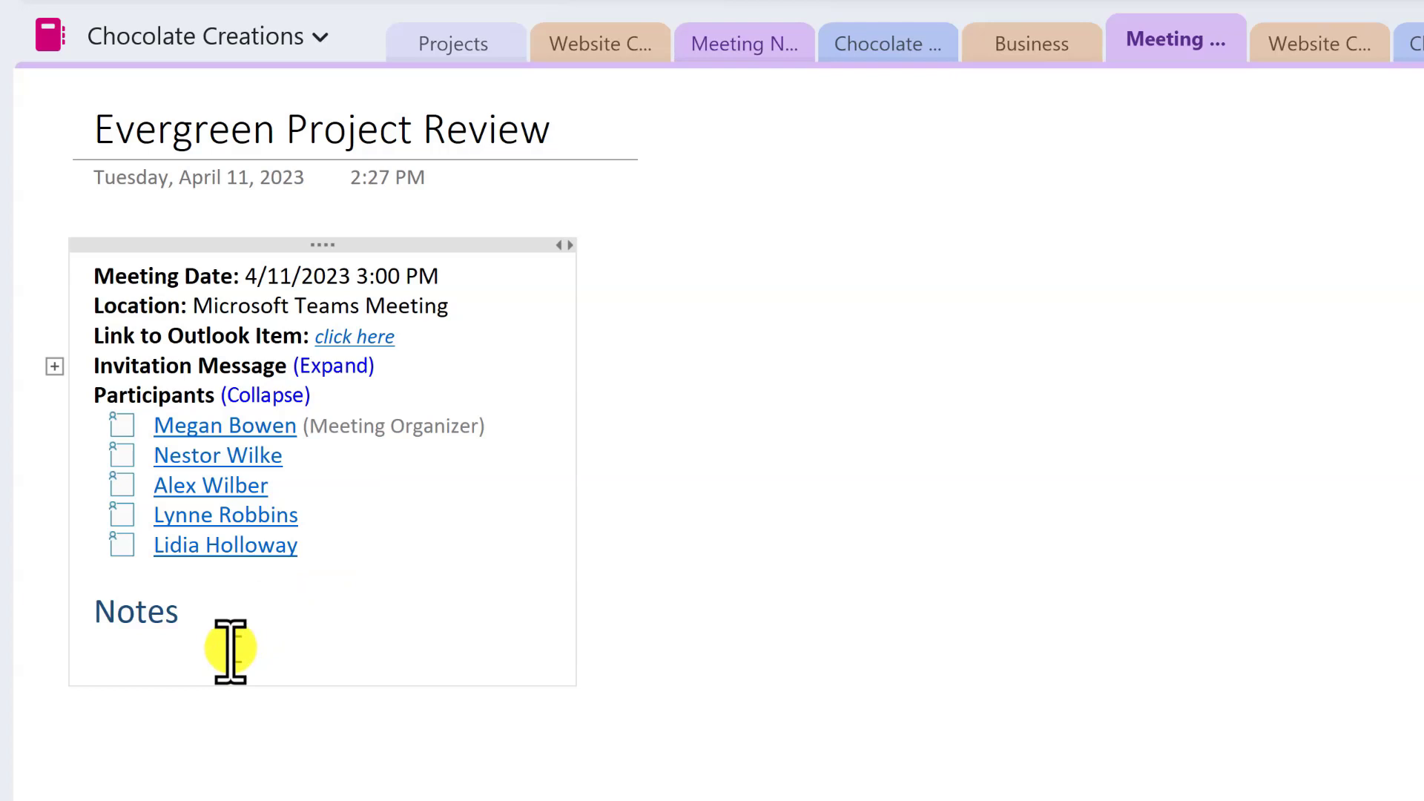
key("ctrl+period")
type("Create")
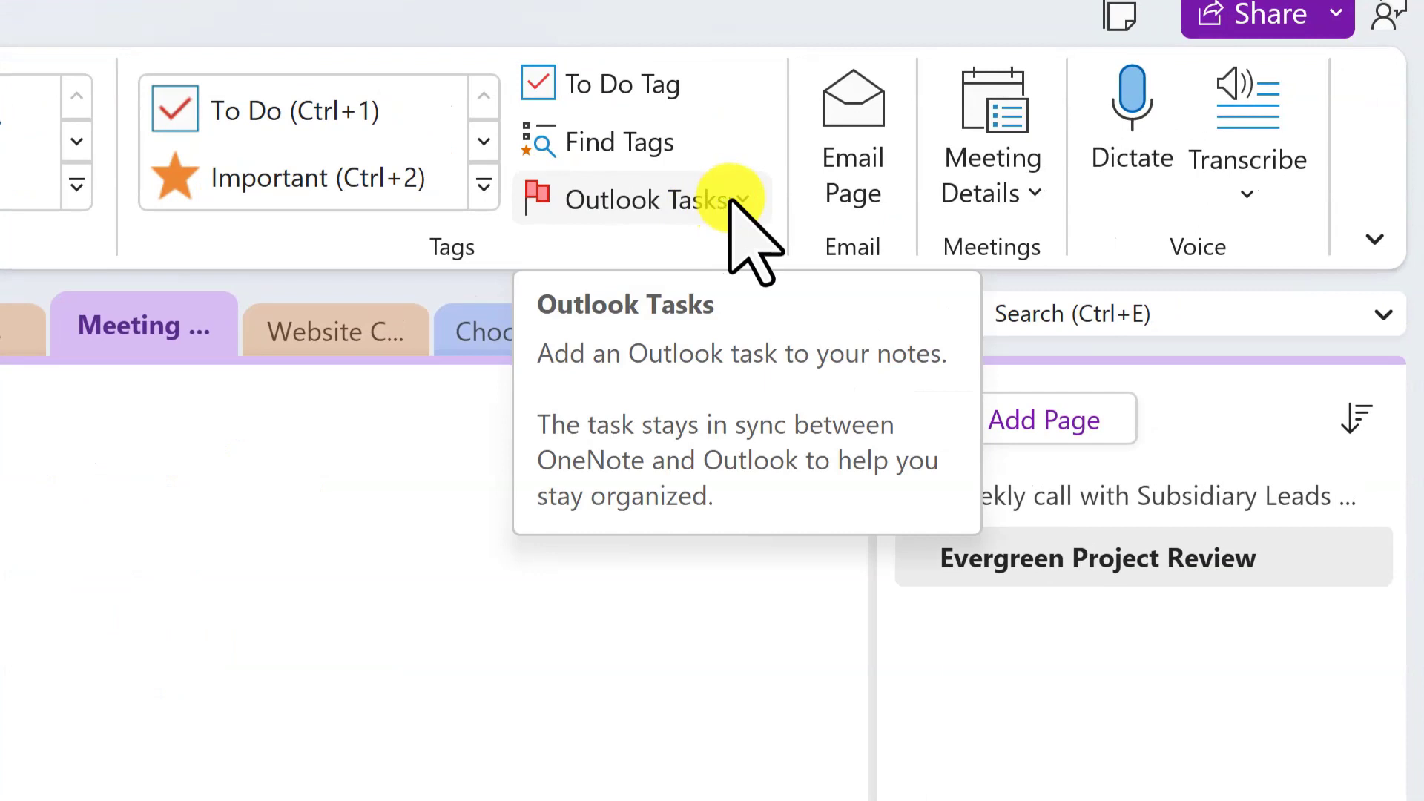
Flag the 'Create social media plan' note as an Outlook task due Tomorrow.
left_click(734, 201)
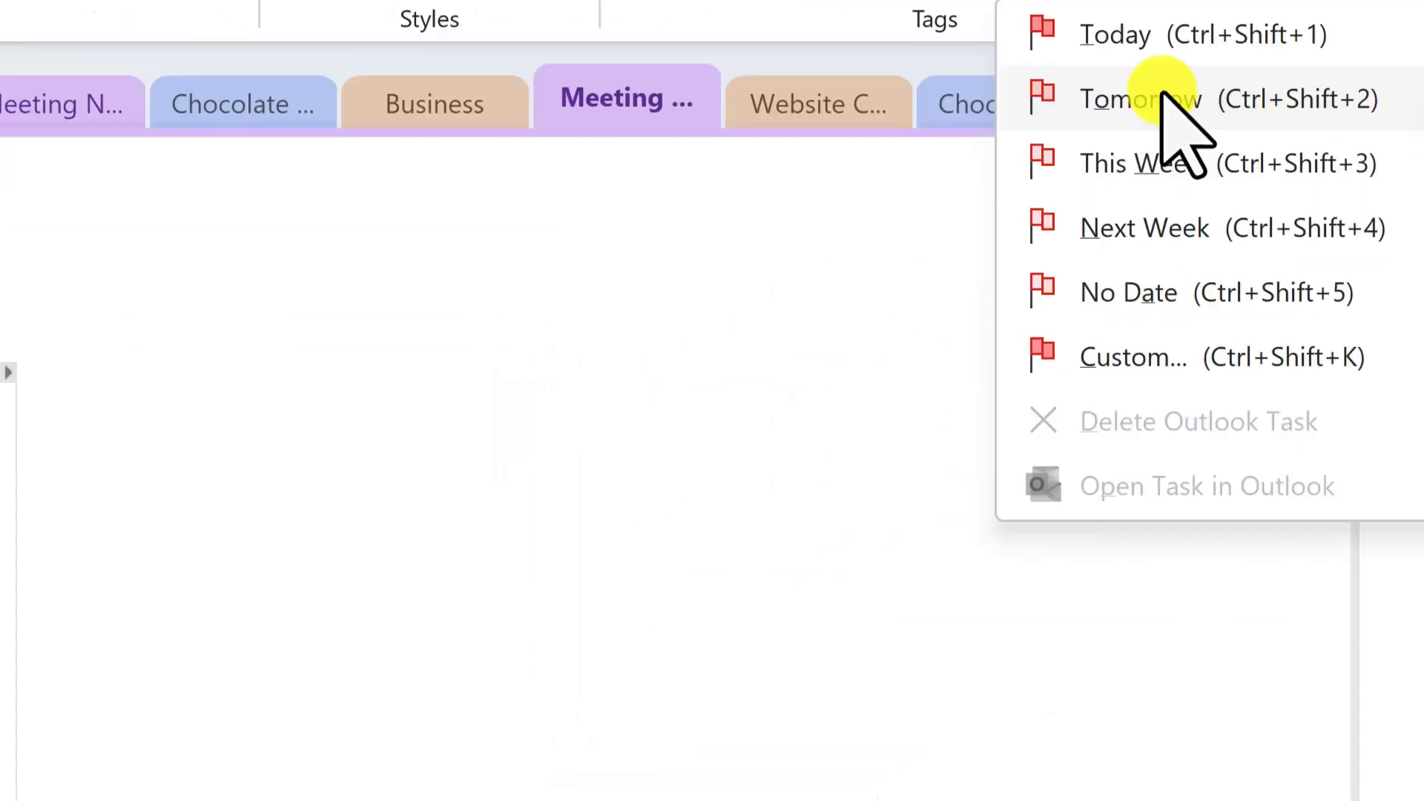
left_click(679, 319)
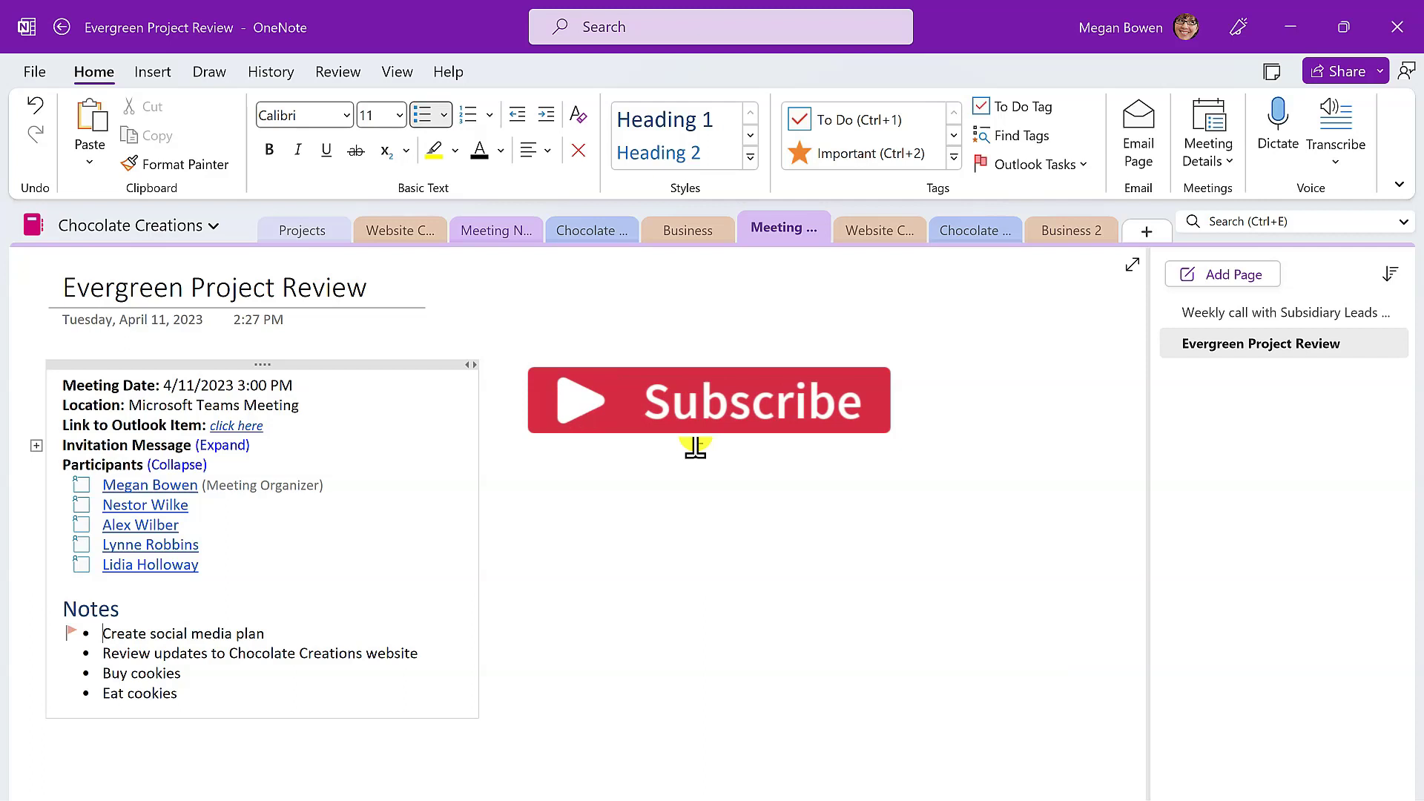
Add pages from the Business templates Simple Meeting Notes 2 and Project Overview.
left_click(170, 72)
left_click(962, 130)
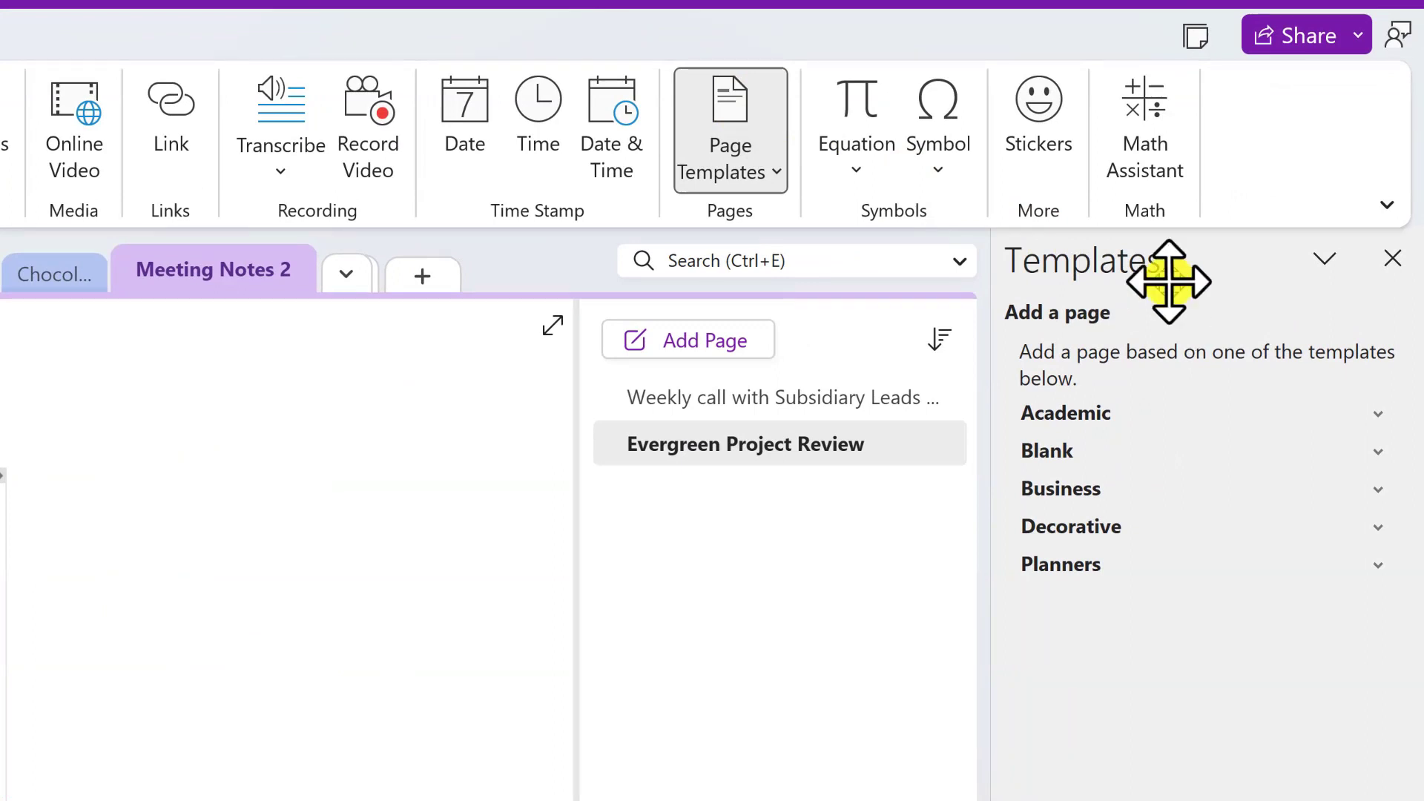
left_click(1376, 451)
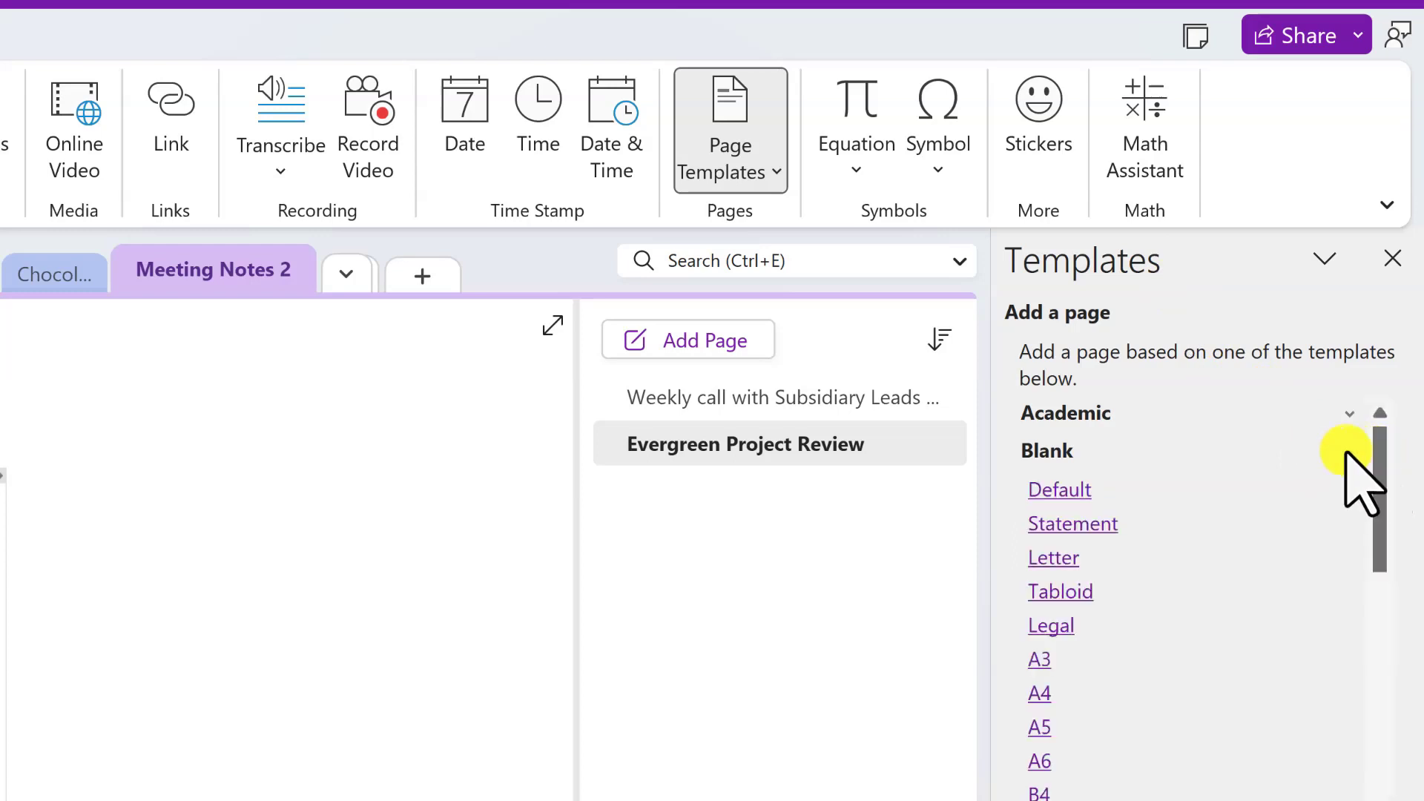
left_click(1346, 451)
left_click(1203, 491)
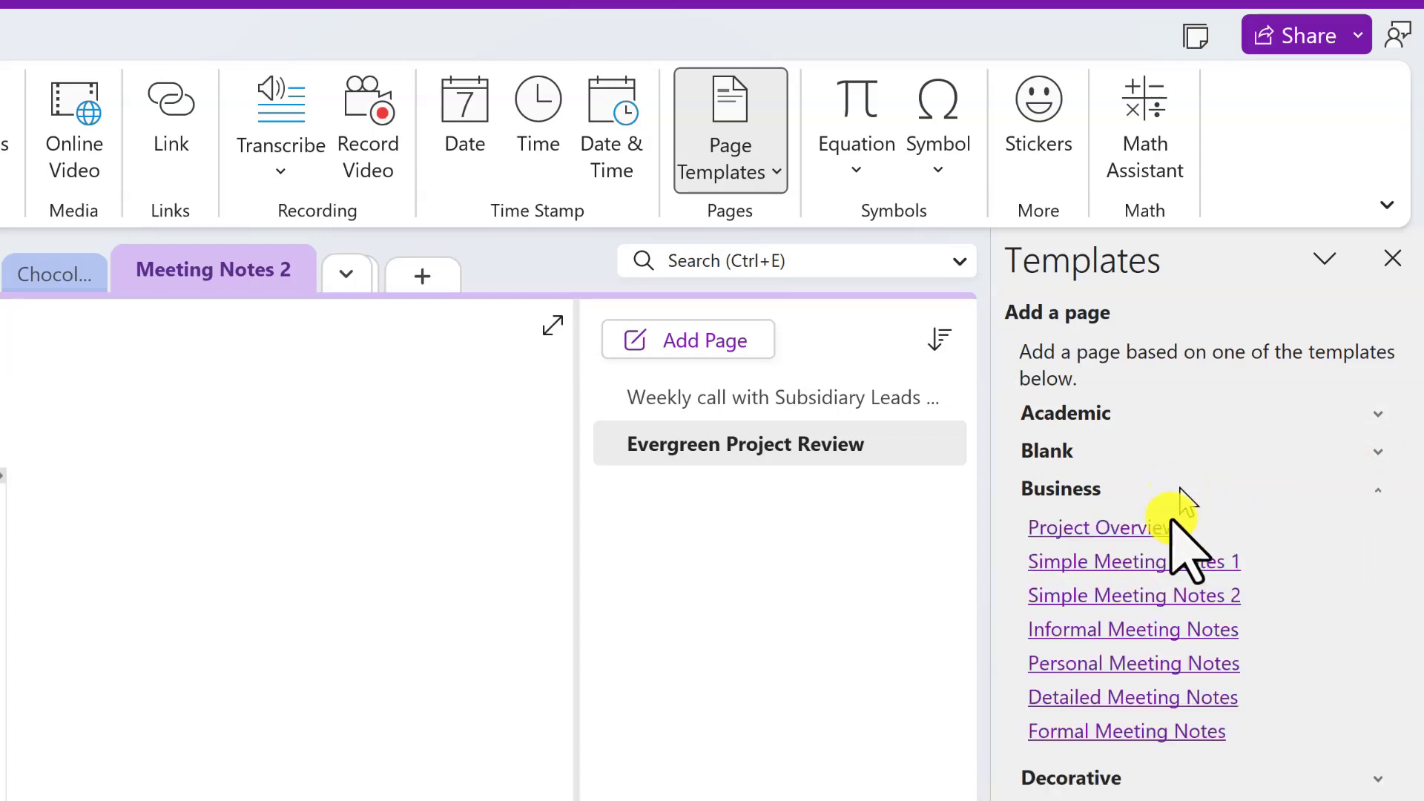
left_click(1152, 595)
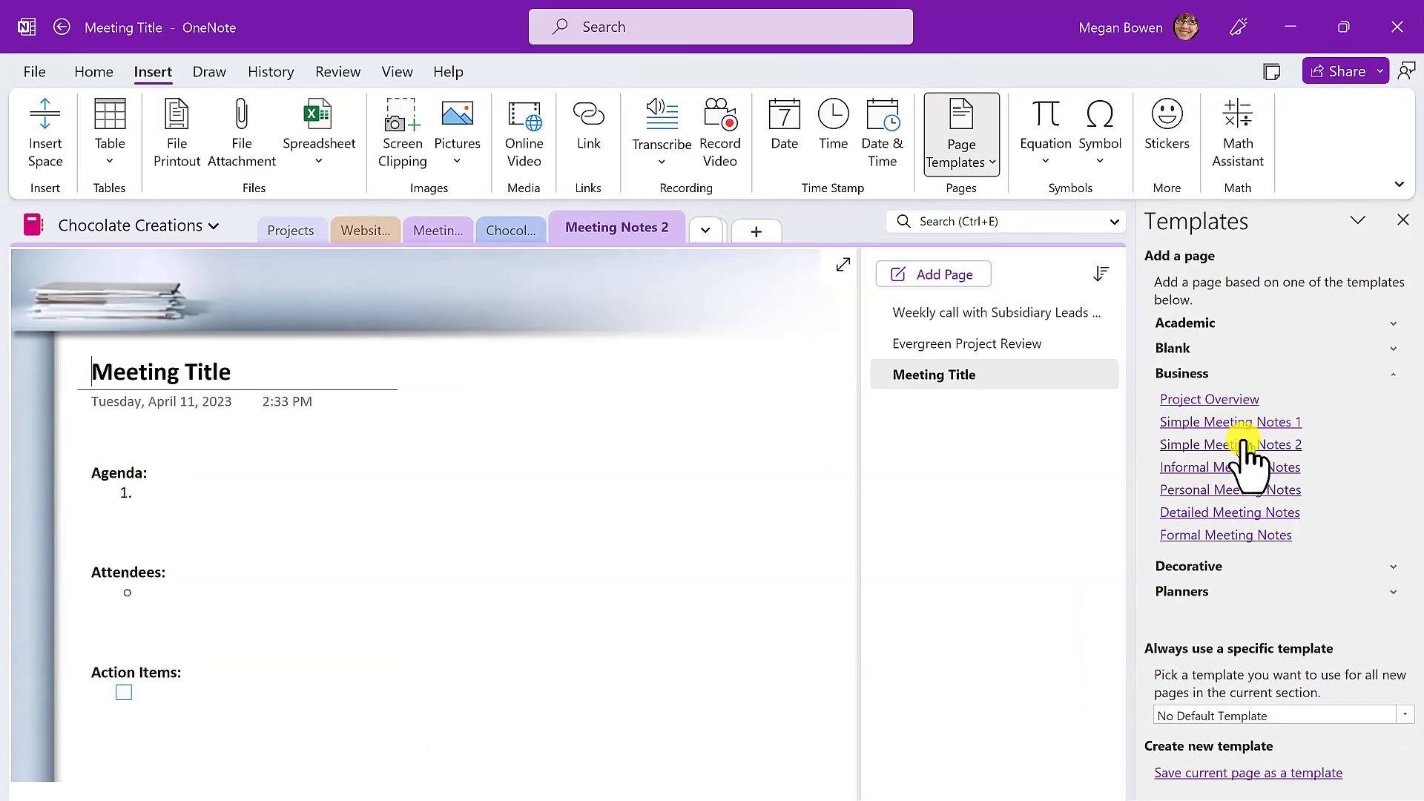
left_click(1213, 400)
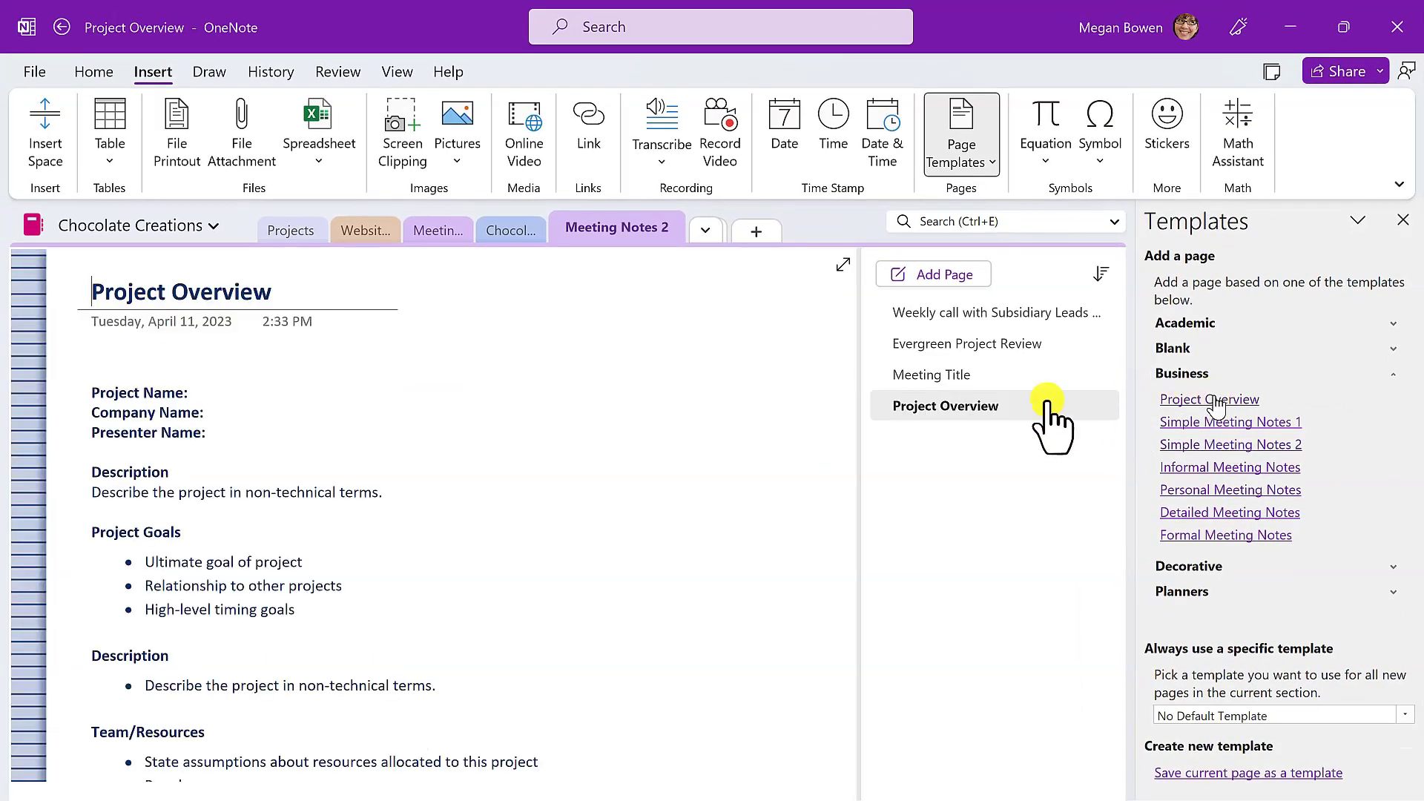
Return to the Meeting Title page and look over its Agenda, Attendees and Action Items.
left_click(933, 376)
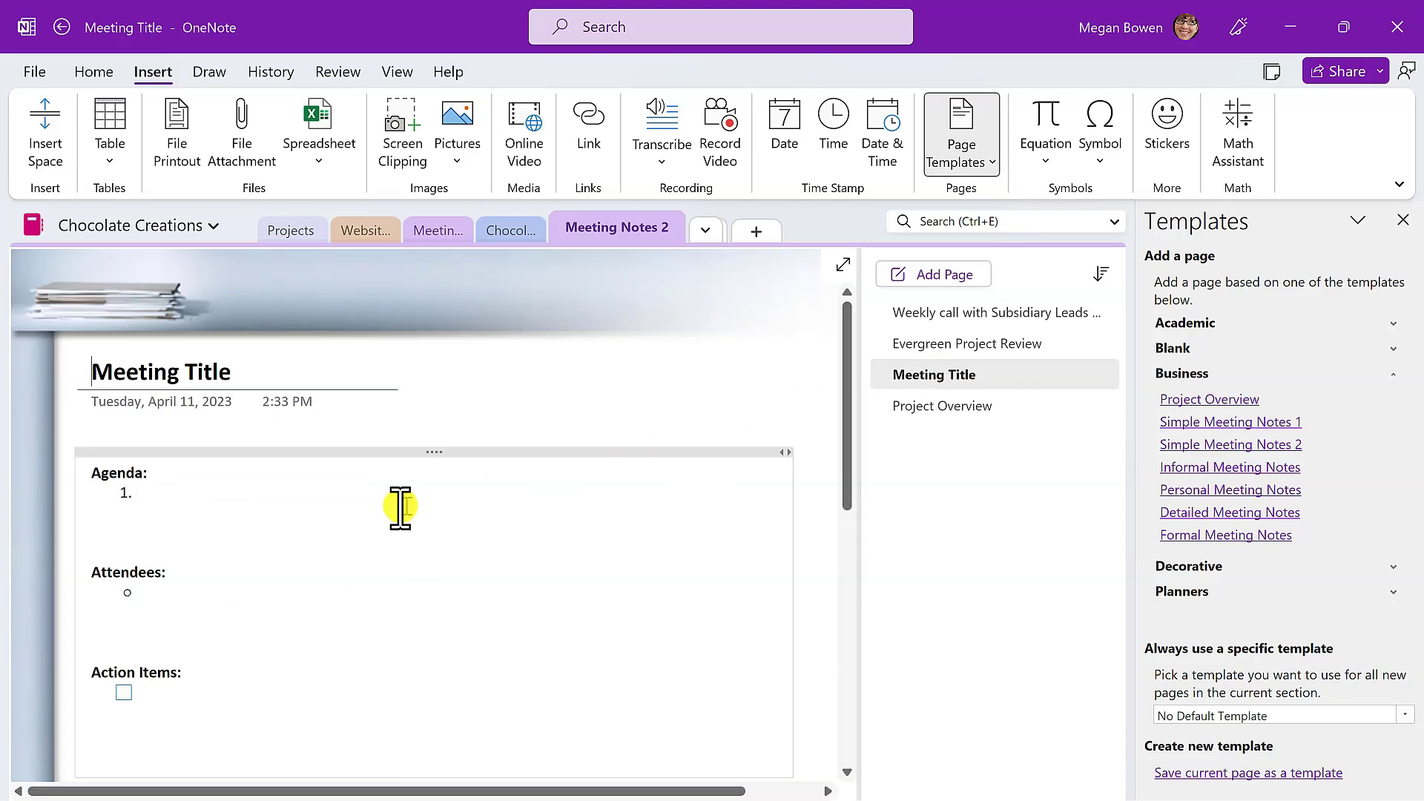
scroll(350, 546, "down", 3)
scroll(323, 479, "up", 3)
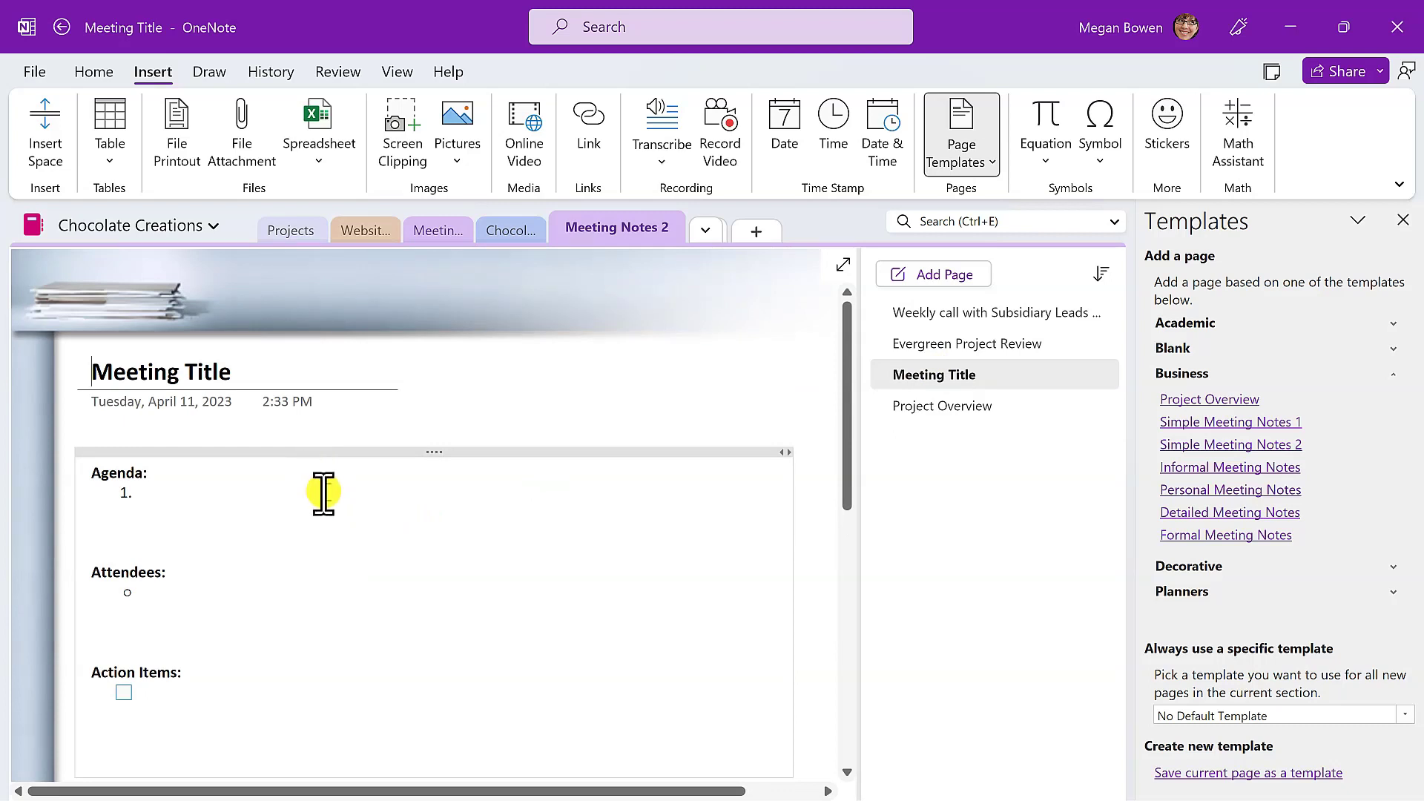
scroll(231, 716, "down", 2)
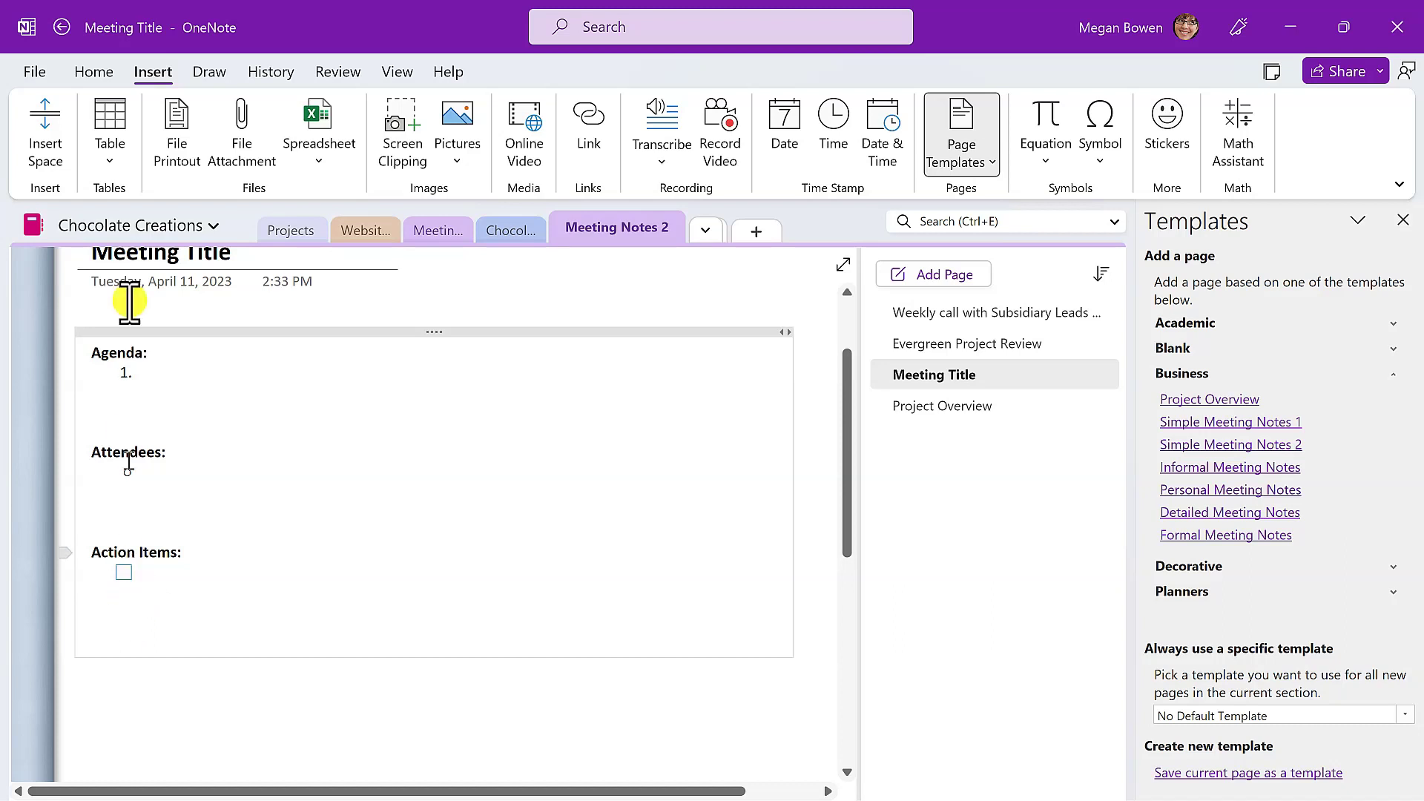
Pick Evergreen Project Review from Today's Meetings under Home > Meeting Details.
left_click(94, 71)
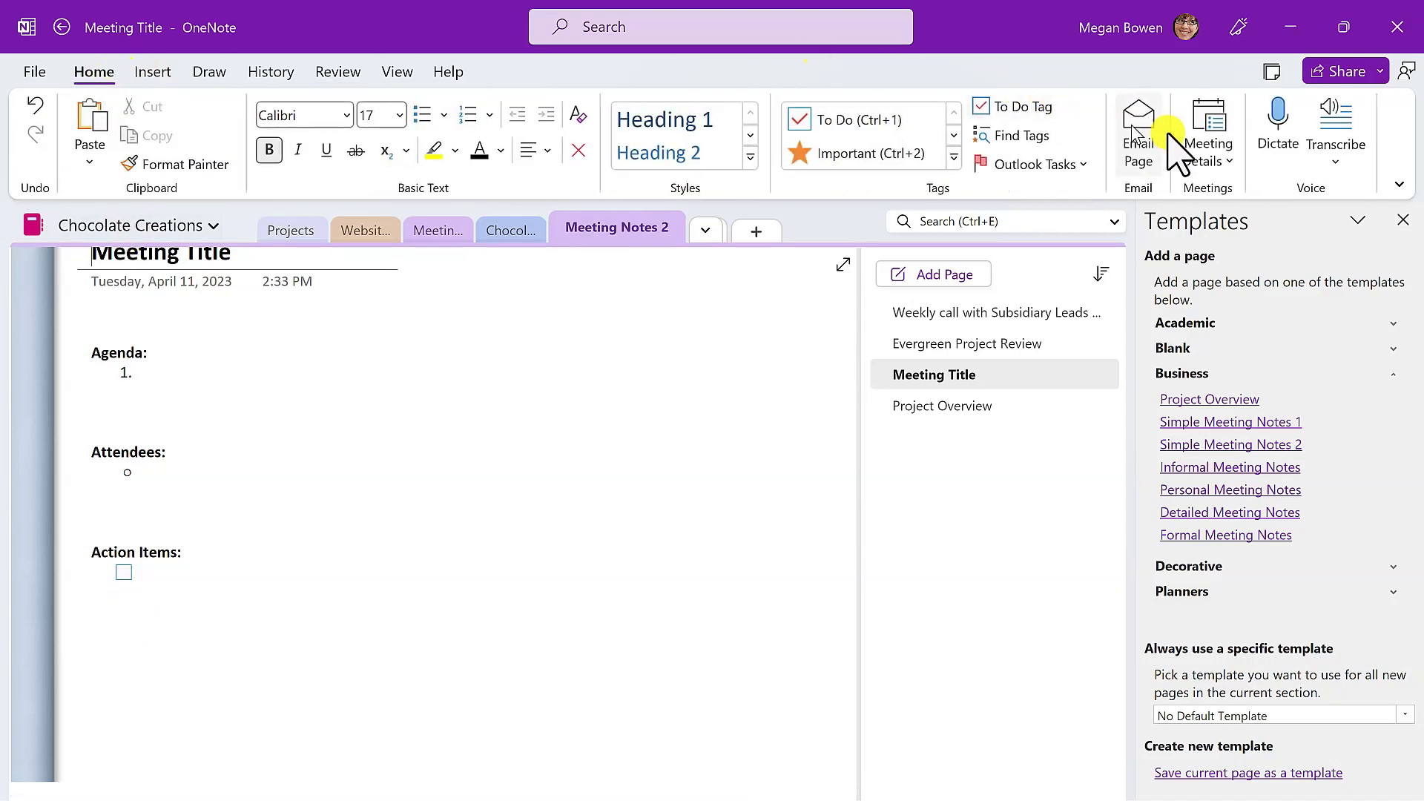
left_click(1209, 148)
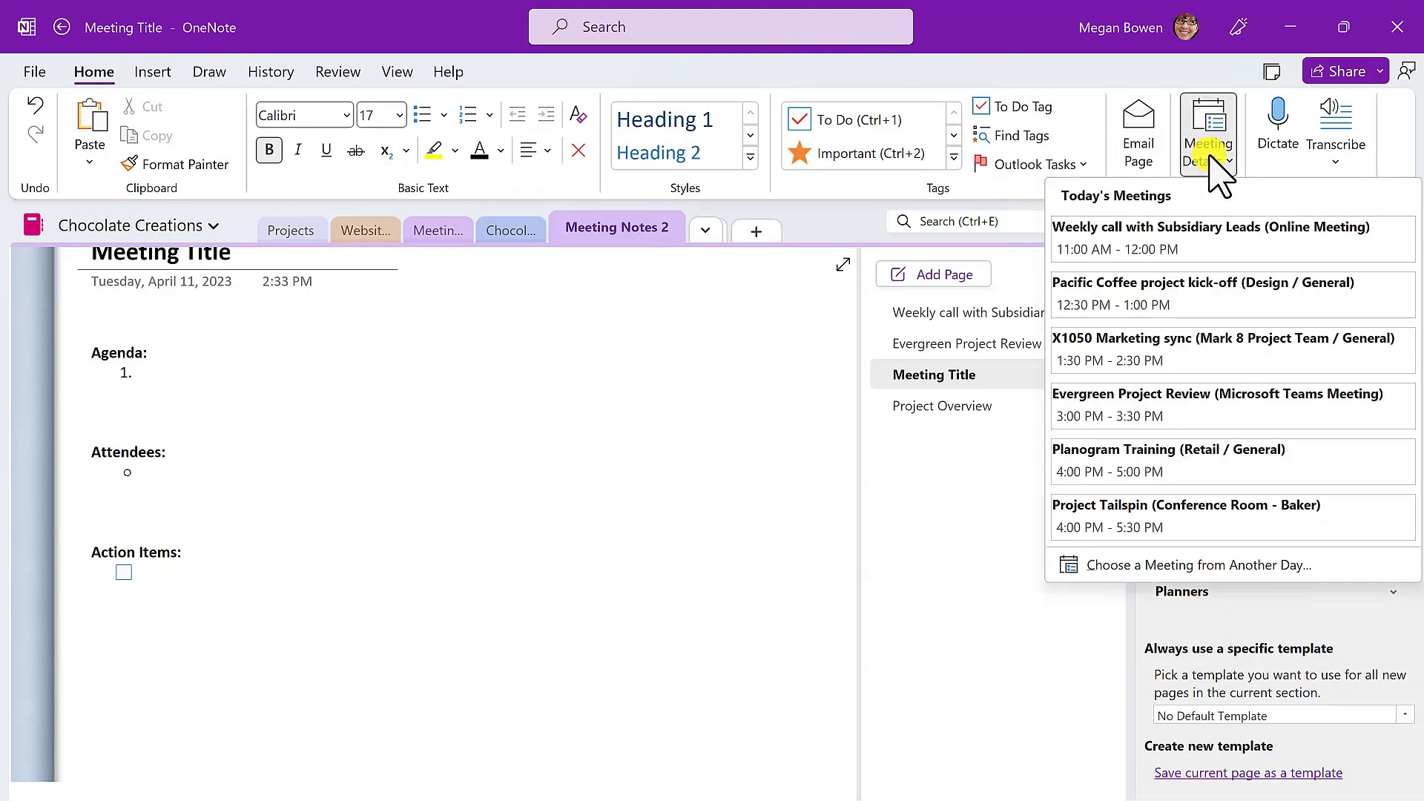
left_click(1212, 400)
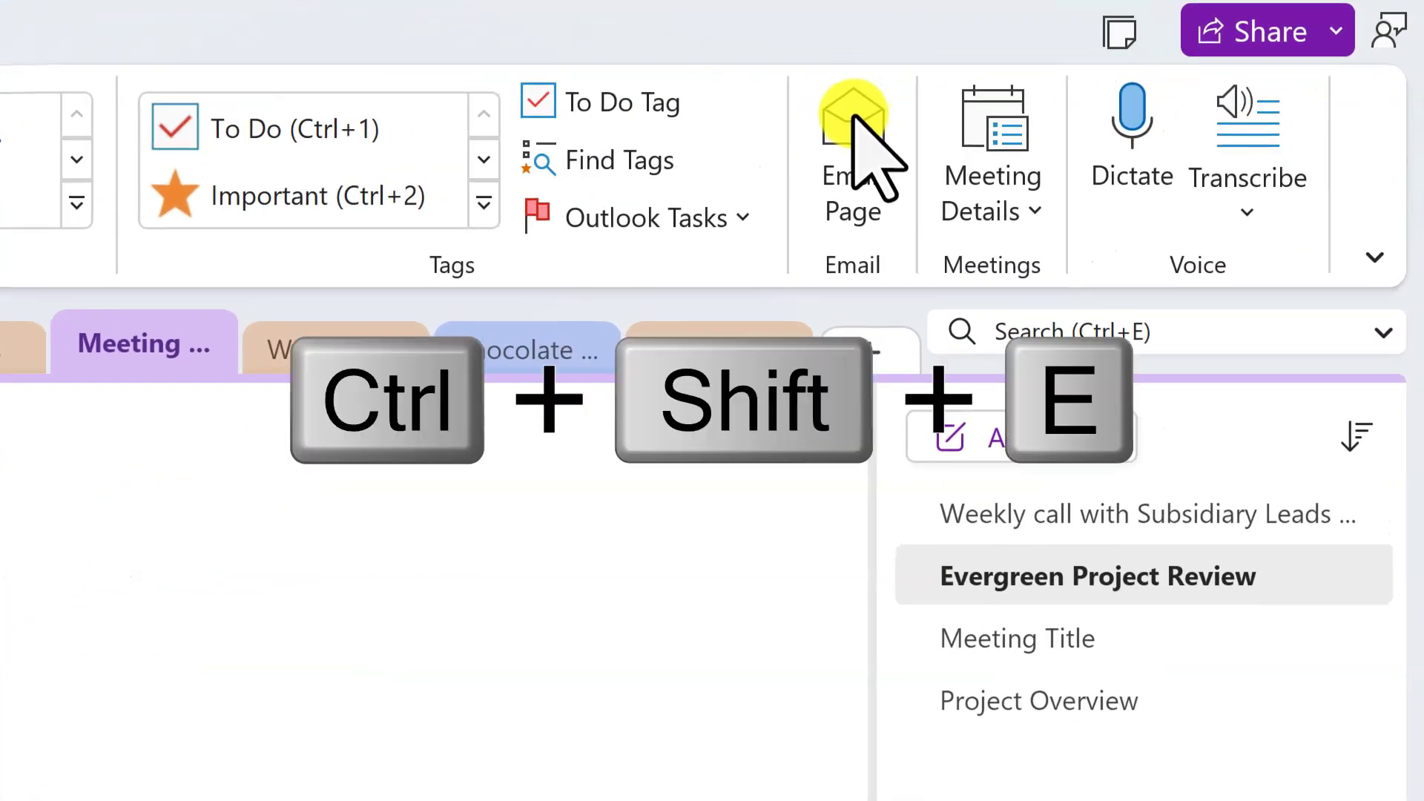
Email the Evergreen Project Review page via Outlook, then follow its meeting-notes link back to OneNote.
left_click(853, 118)
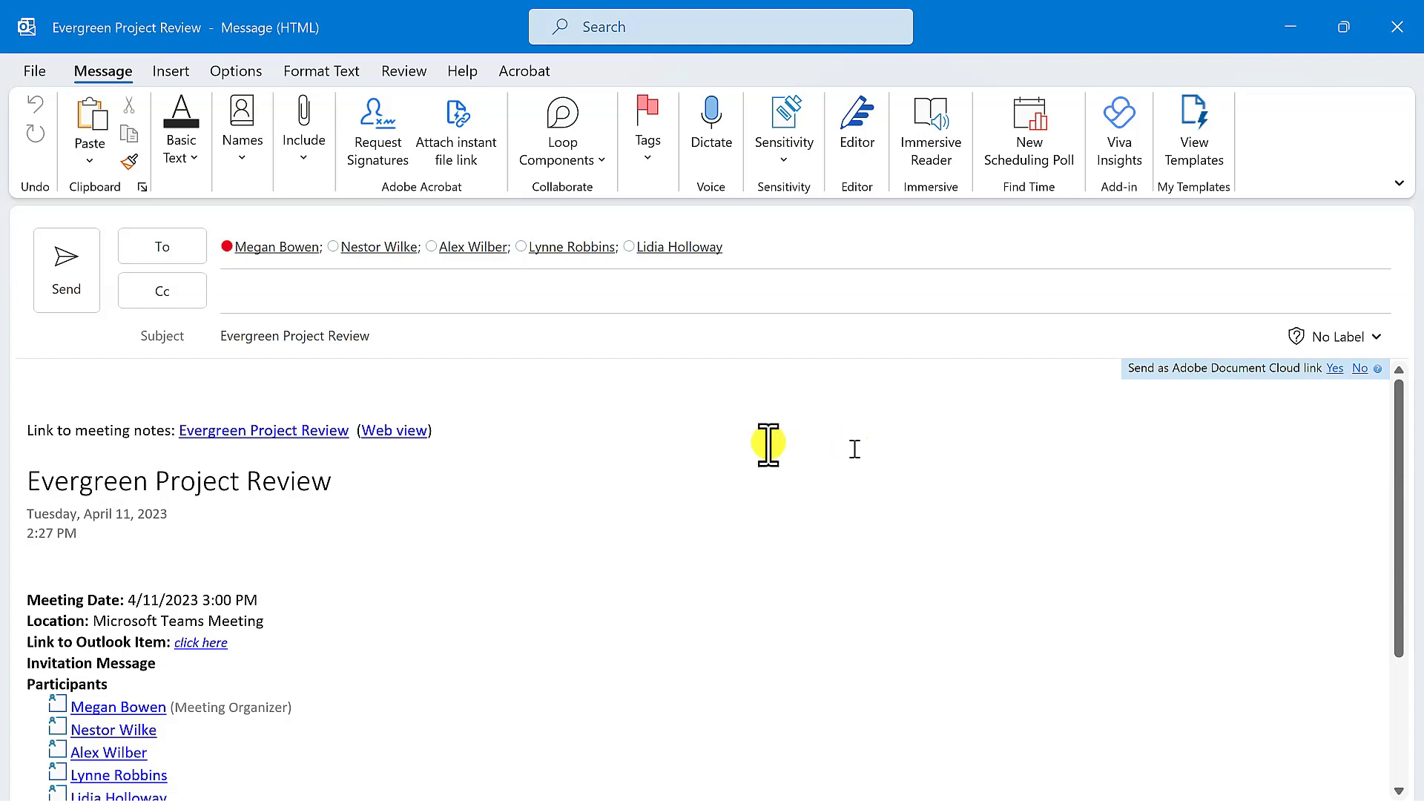
left_click(341, 405)
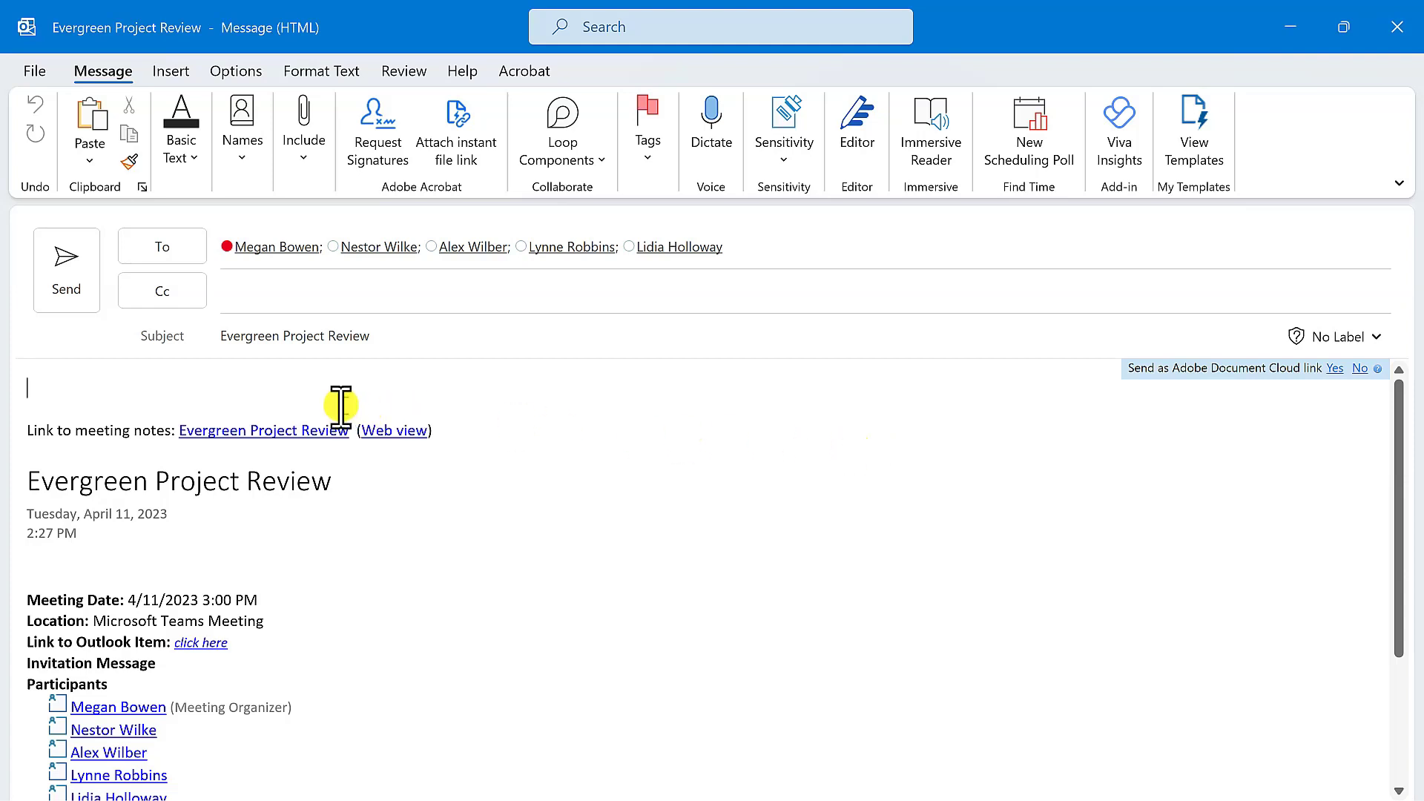
left_click(338, 429, "ctrl")
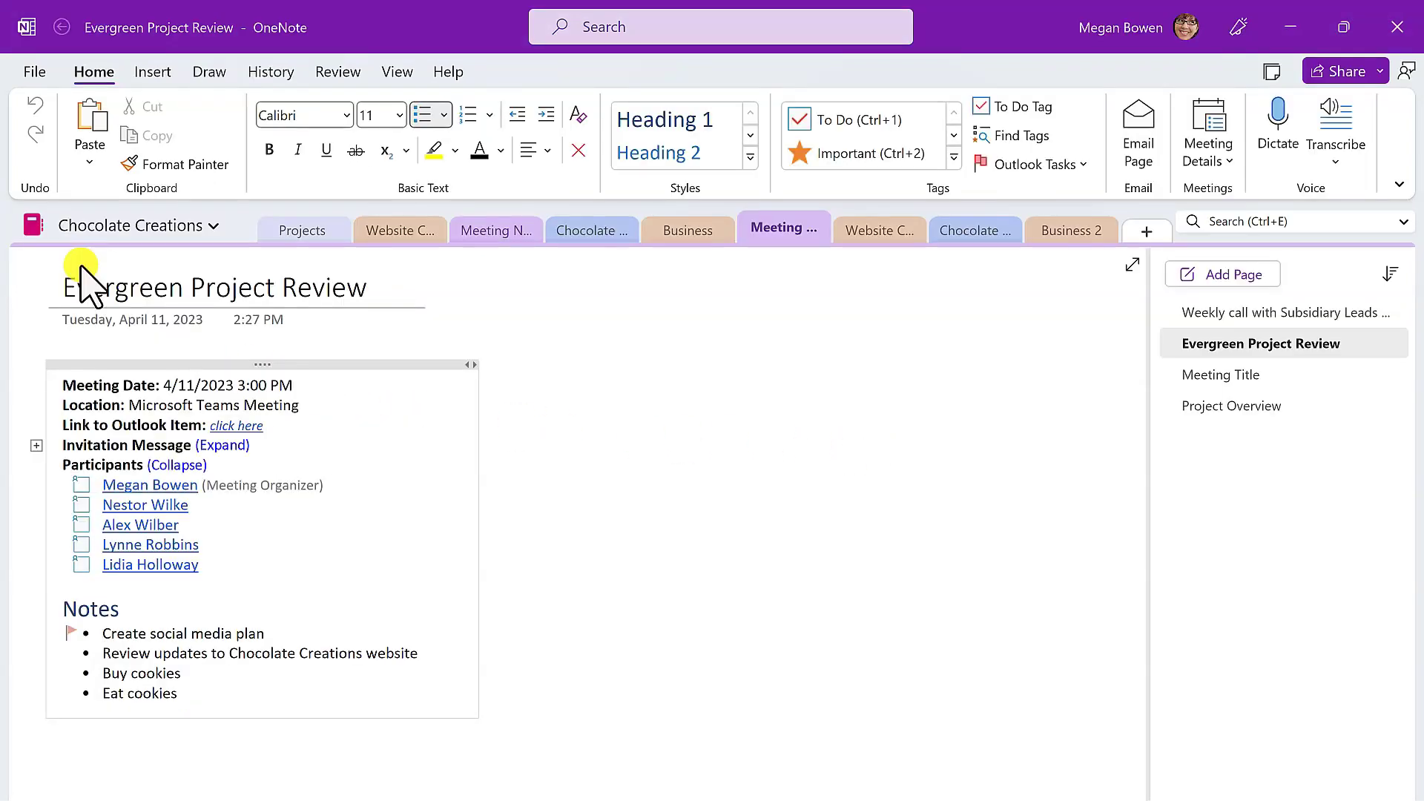